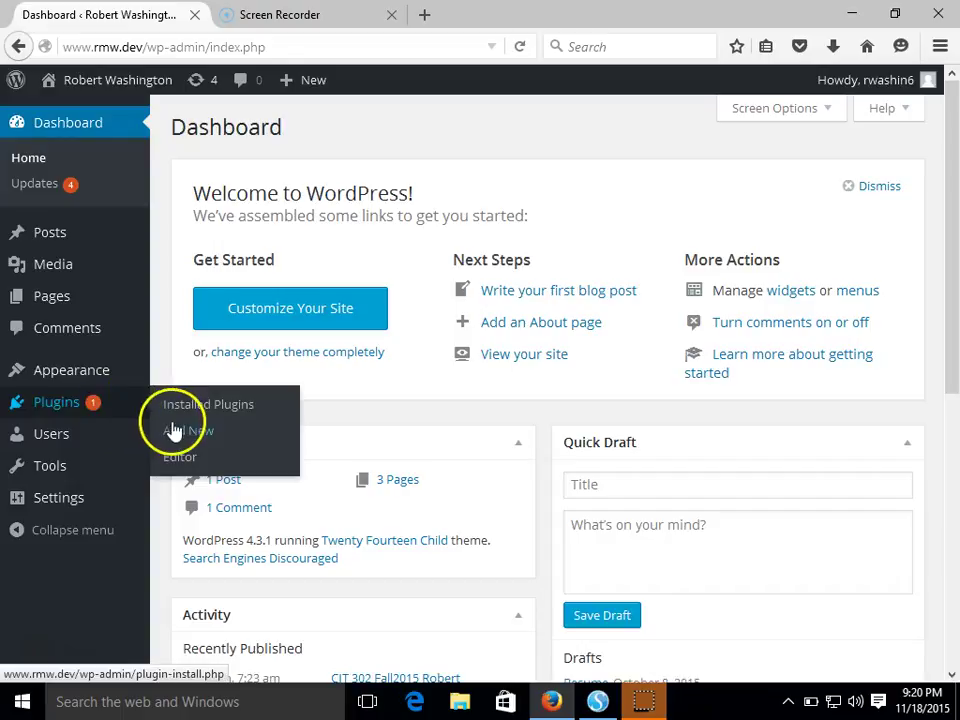
Search the Add New plugins page for 'ewww' and pick the EWWW Image Optimizer suggestion
left_click(190, 438)
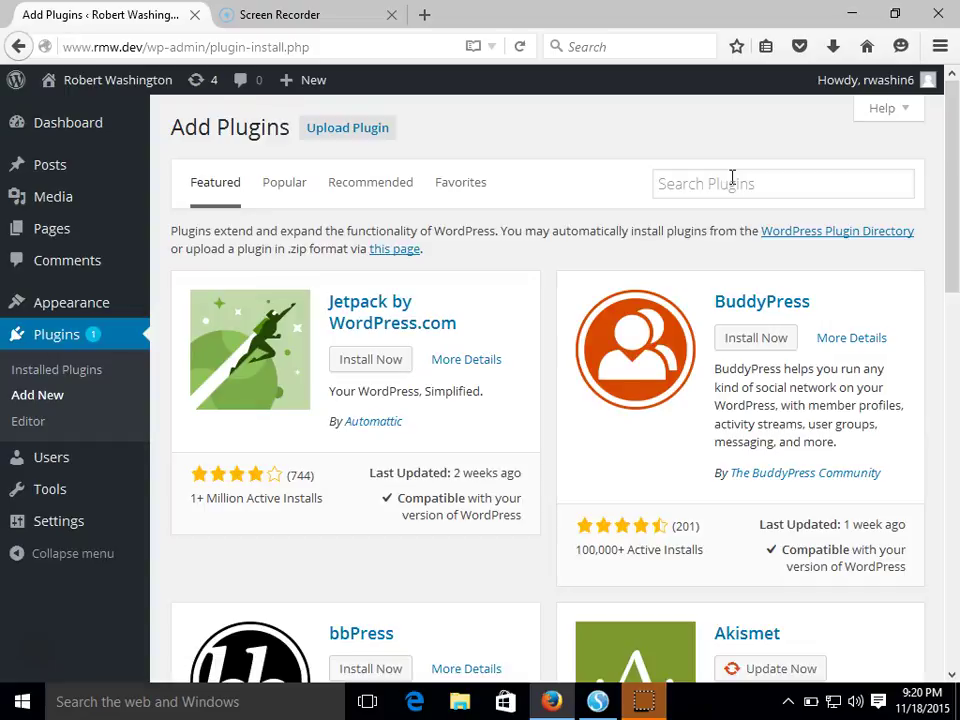
left_click(732, 180)
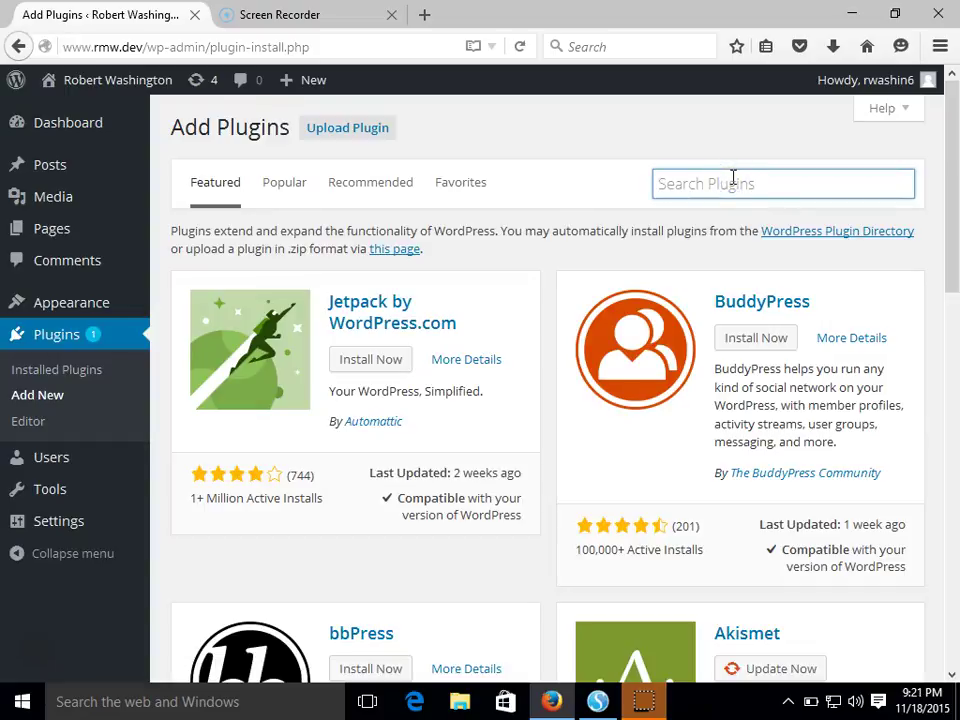
type("ewww")
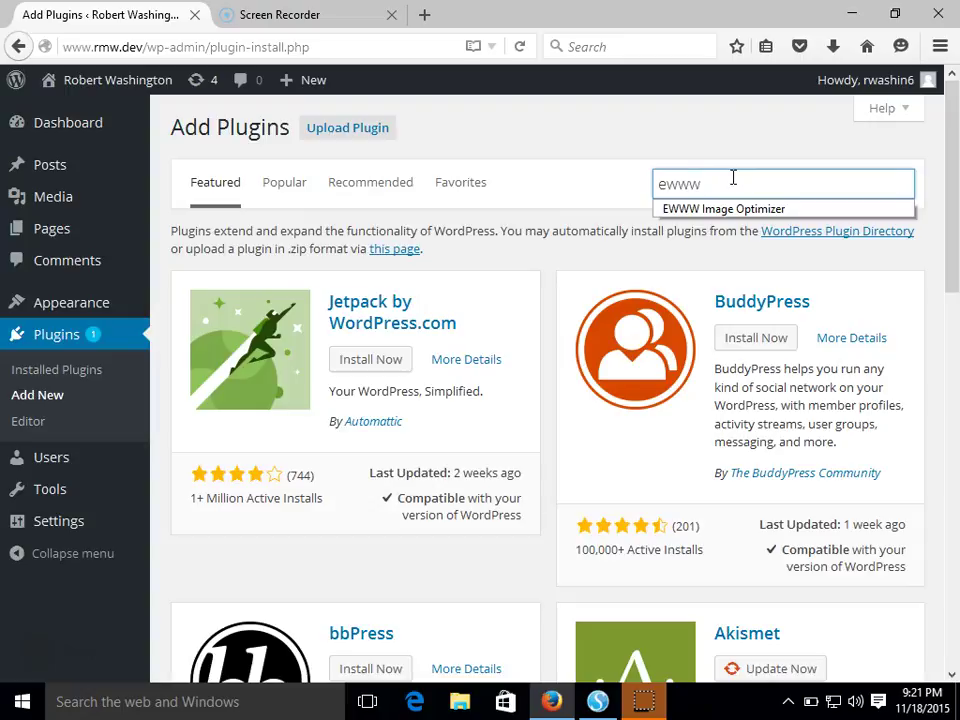
key("Down")
key("Return")
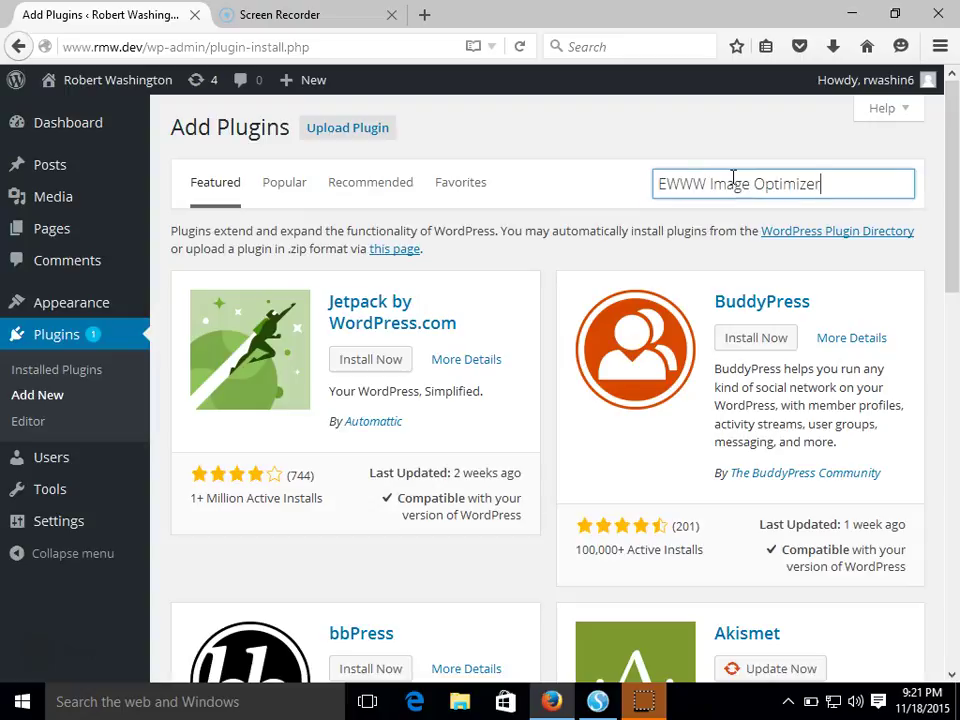
key("Return")
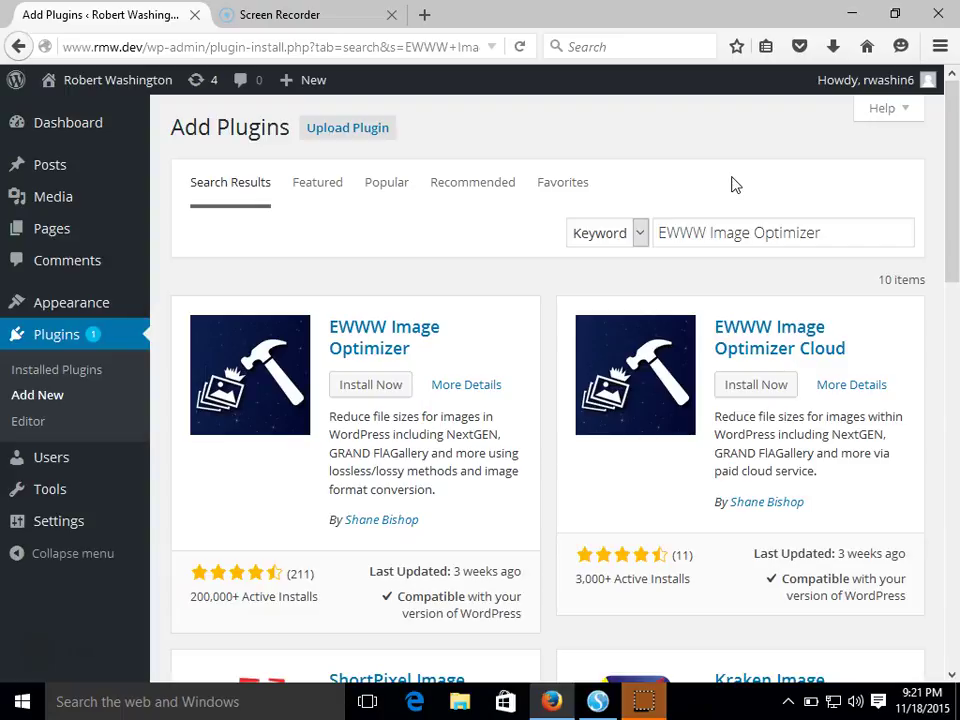
Install EWWW Image Optimizer 2.5.3 and activate it
left_click(368, 387)
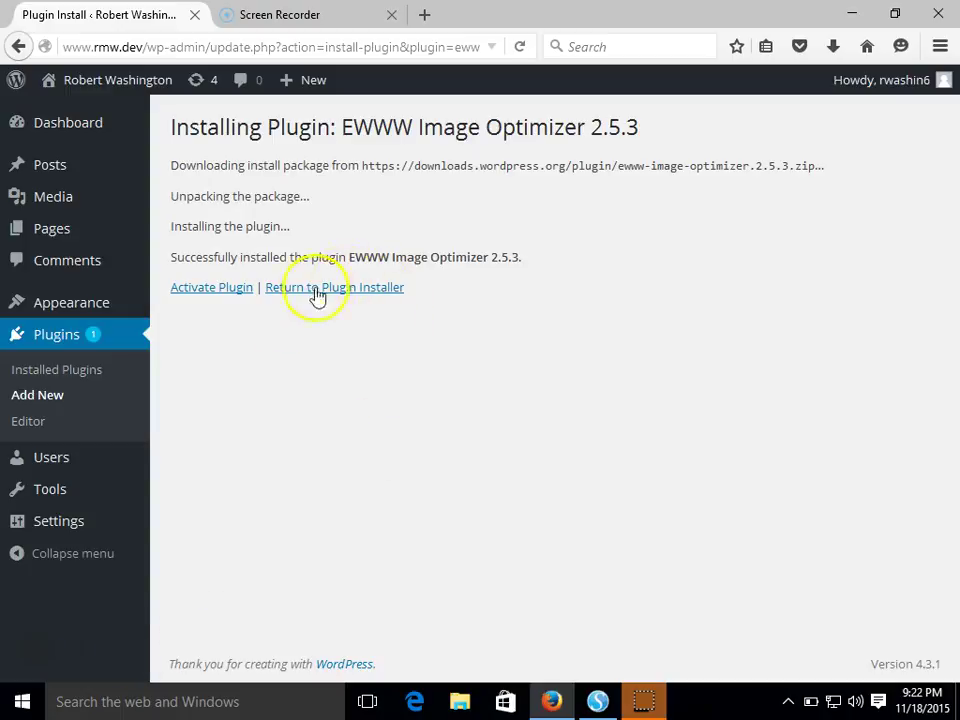
left_click(238, 288)
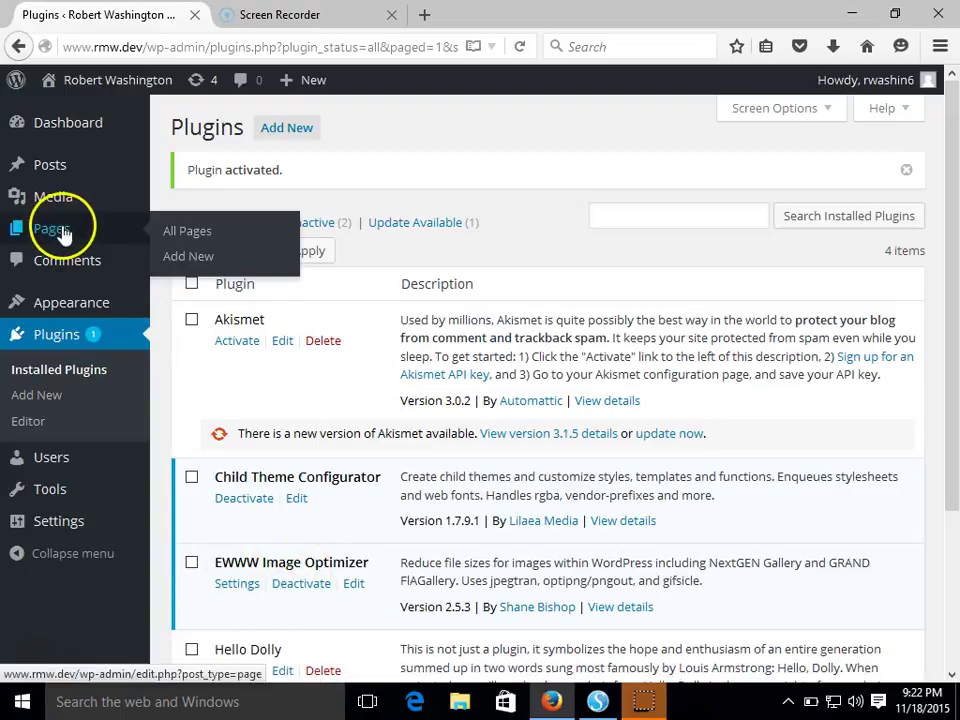
Upload the photo 'Family pic (2)' through Media > Add New
mouse_move(53, 196)
left_click(202, 228)
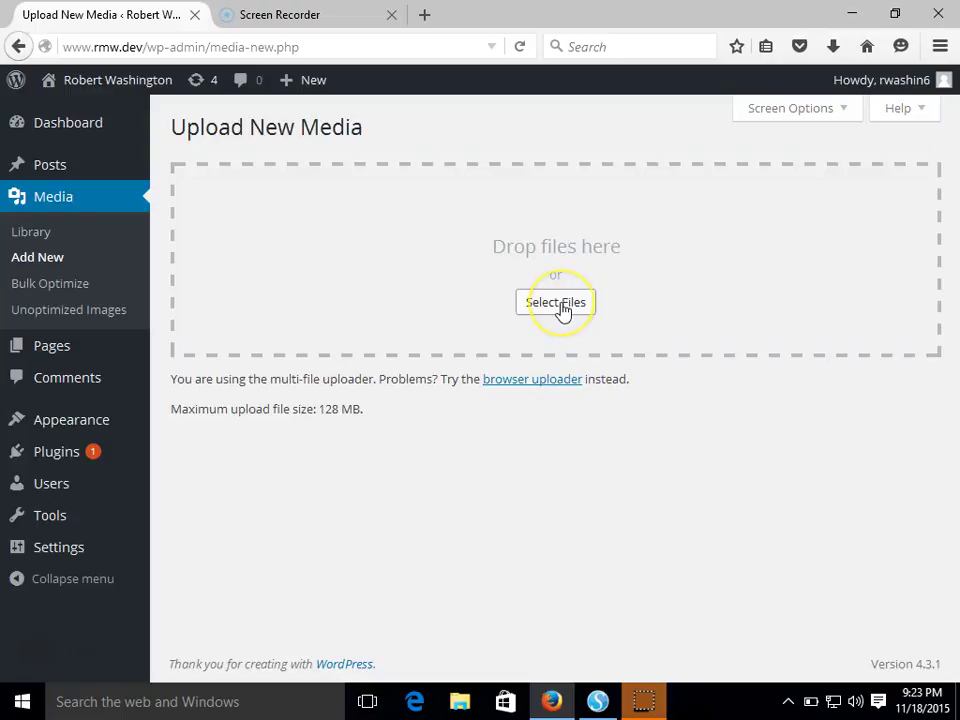
left_click(561, 307)
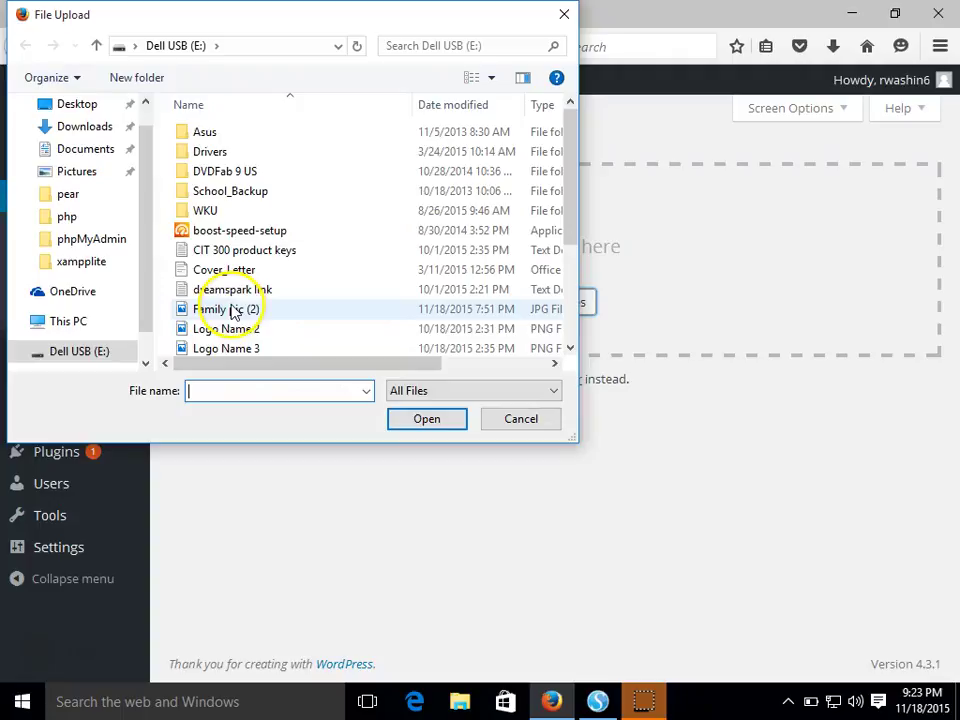
double_click(232, 309)
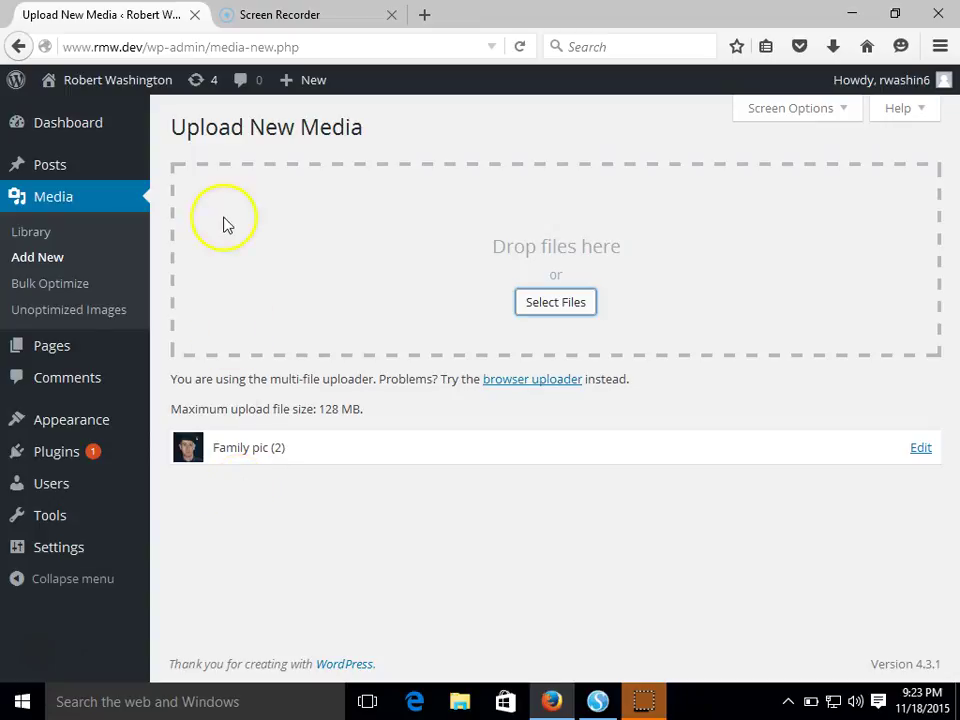
Open the 'CIT 302 Fall2015' post and place the cursor on the blank line under 'About Me:'
left_click(49, 166)
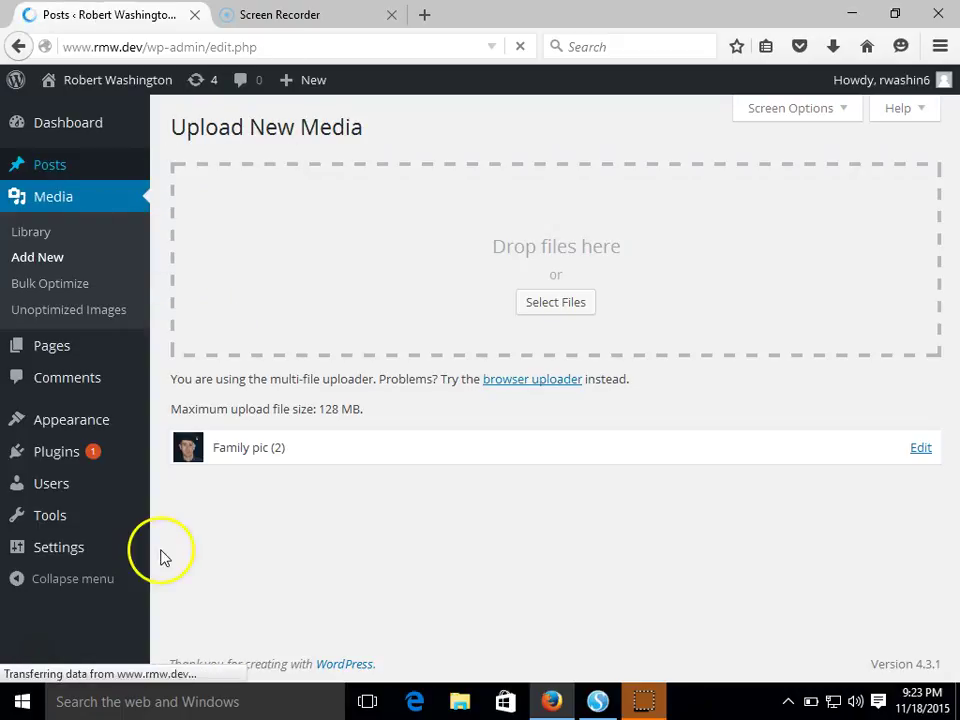
left_click(261, 367)
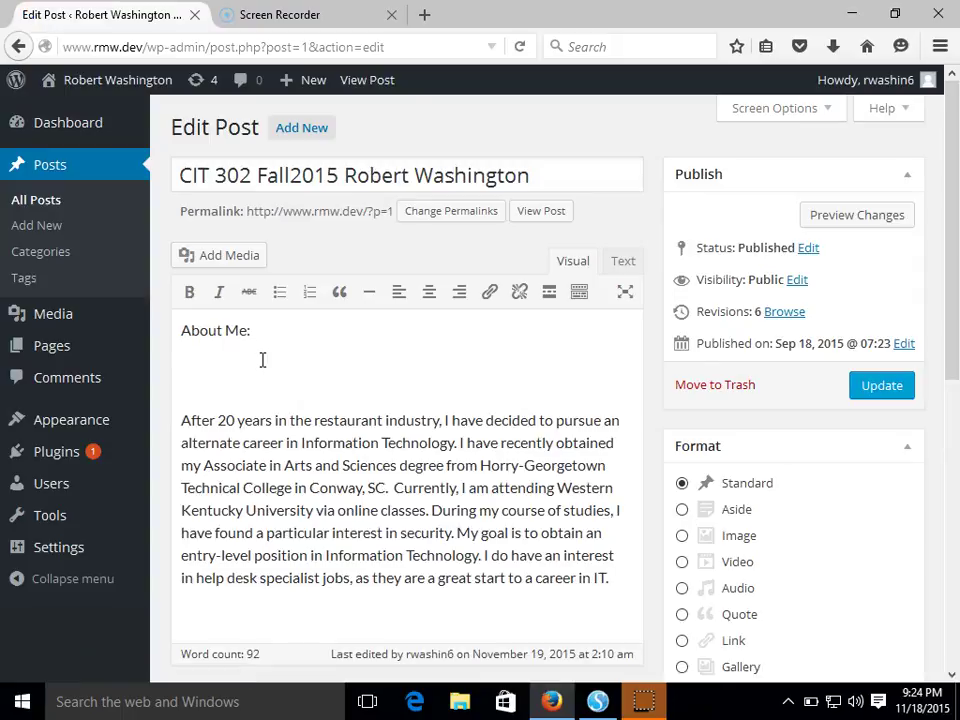
left_click(259, 380)
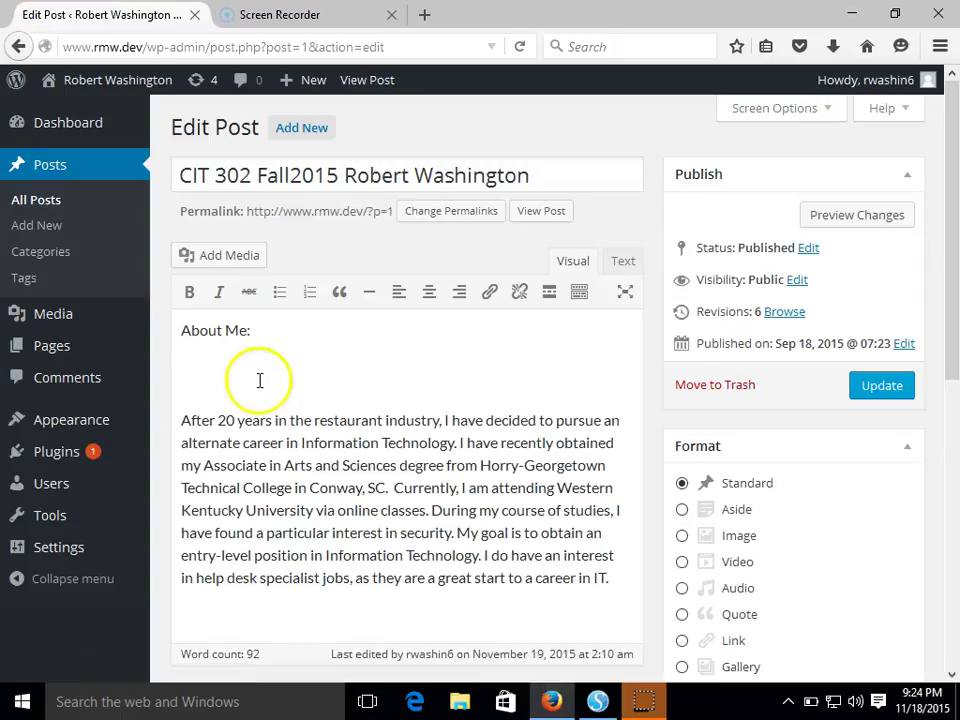
left_click(183, 368)
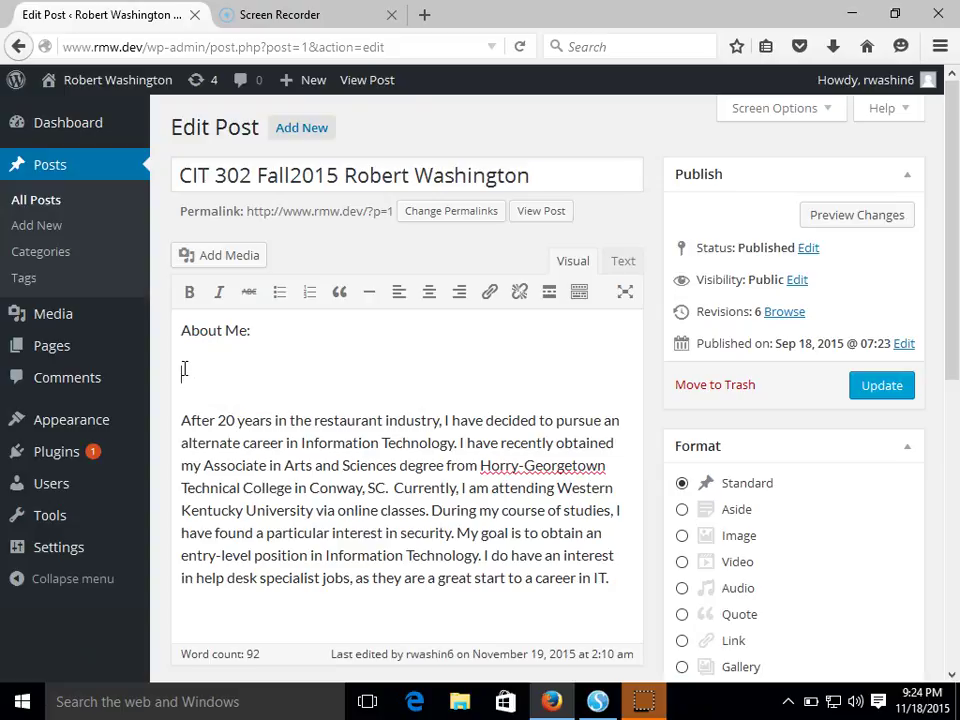
left_click(228, 358)
left_click(216, 387)
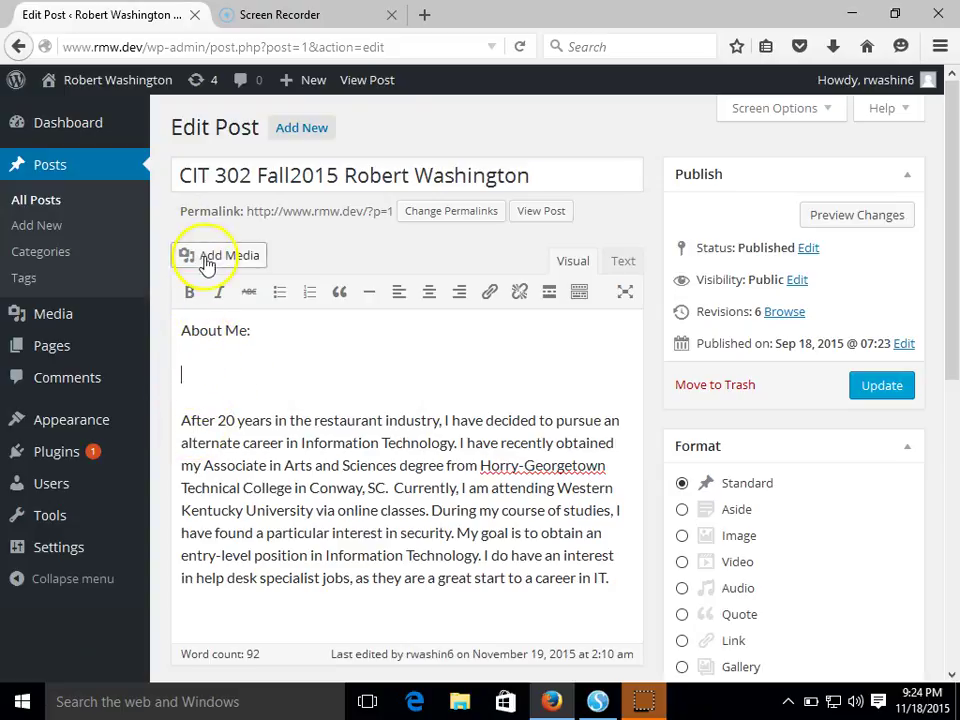
Insert the 'Family pic (2)' graduation photo from the Media Library below 'About Me:'
left_click(207, 263)
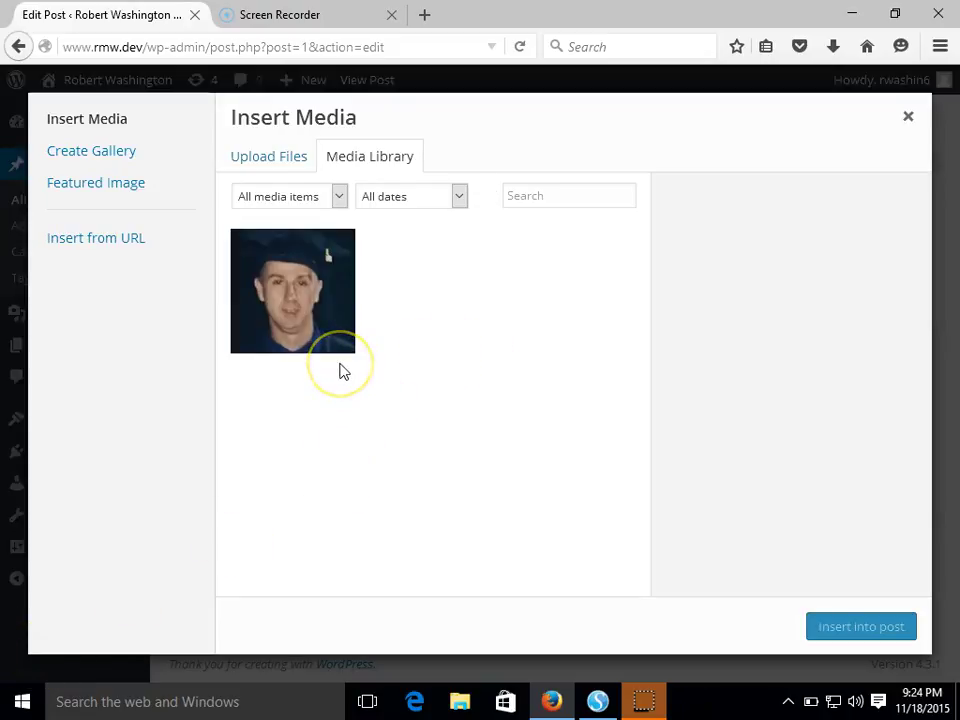
left_click(310, 318)
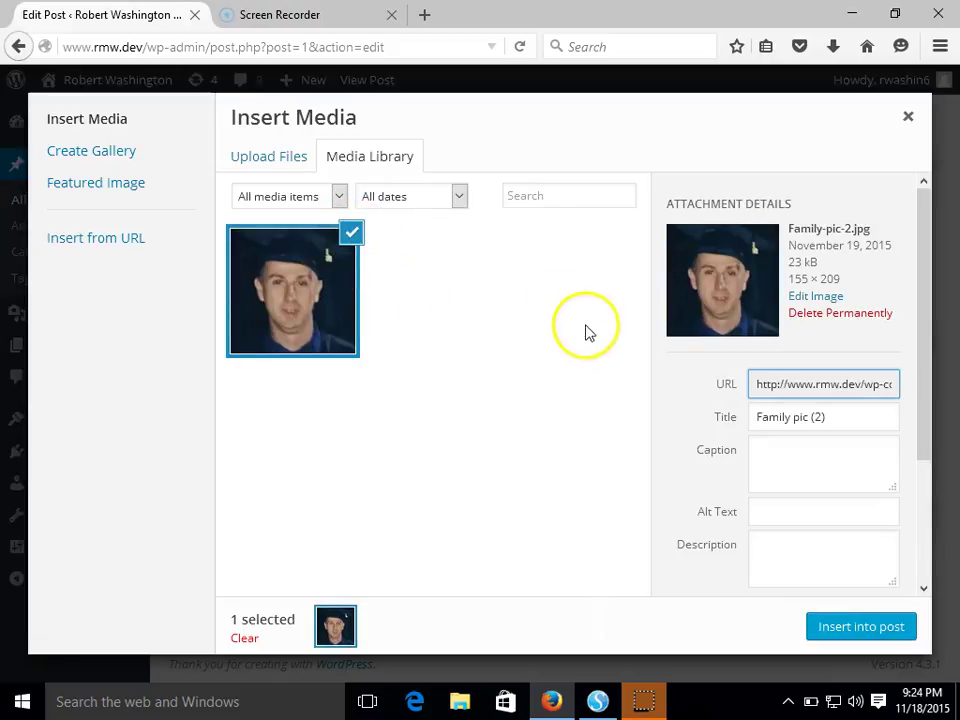
left_click(838, 631)
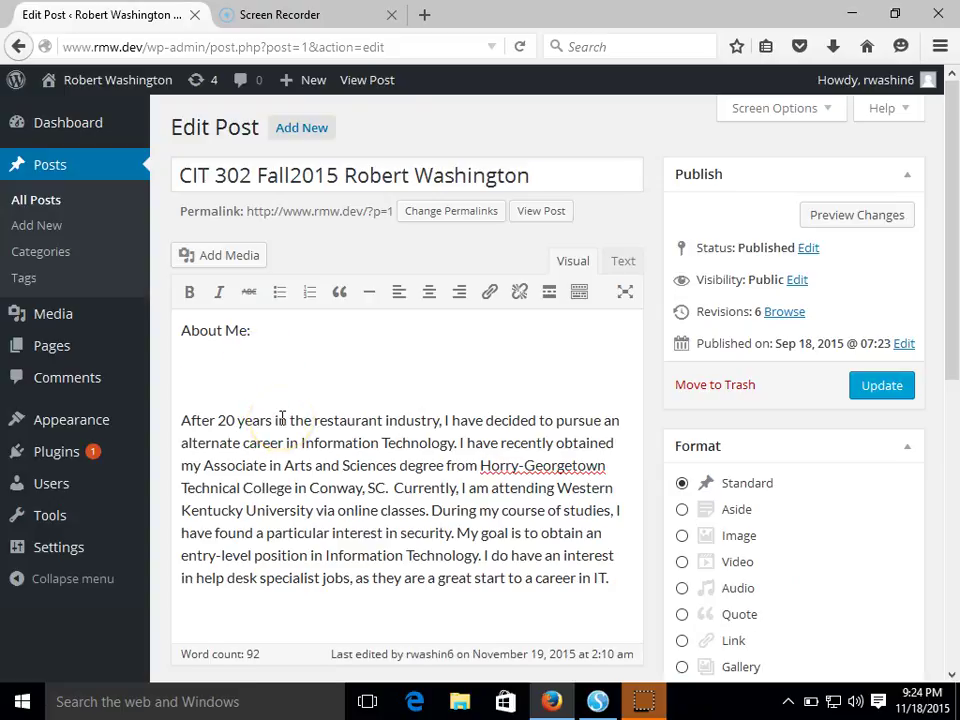
key("ctrl+v")
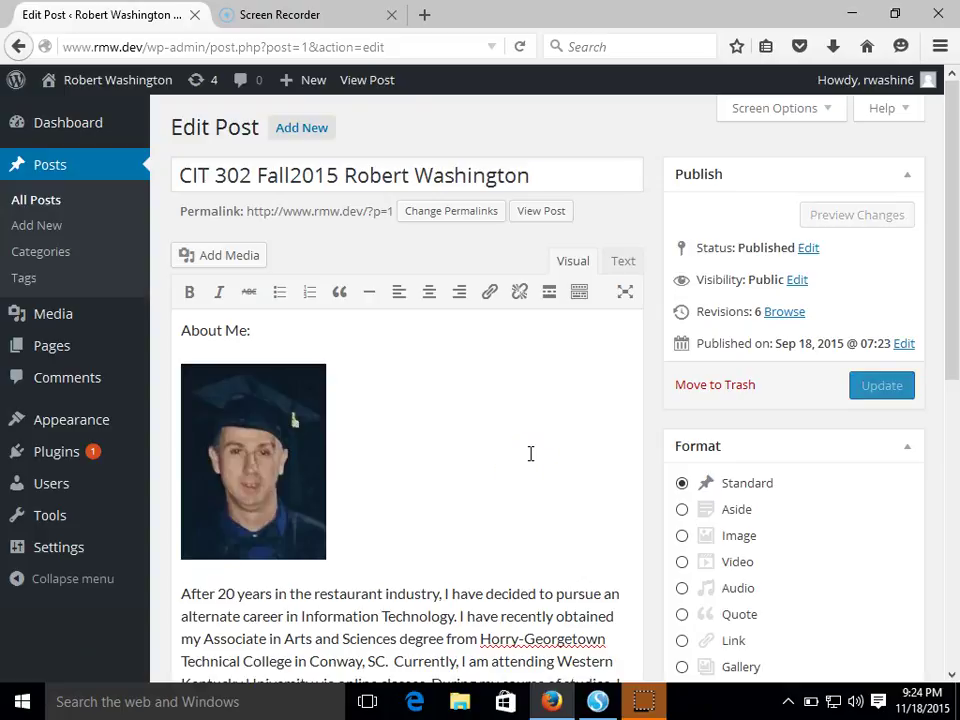
Update the post until 'Post updated' confirms the photo is saved
left_click(883, 386)
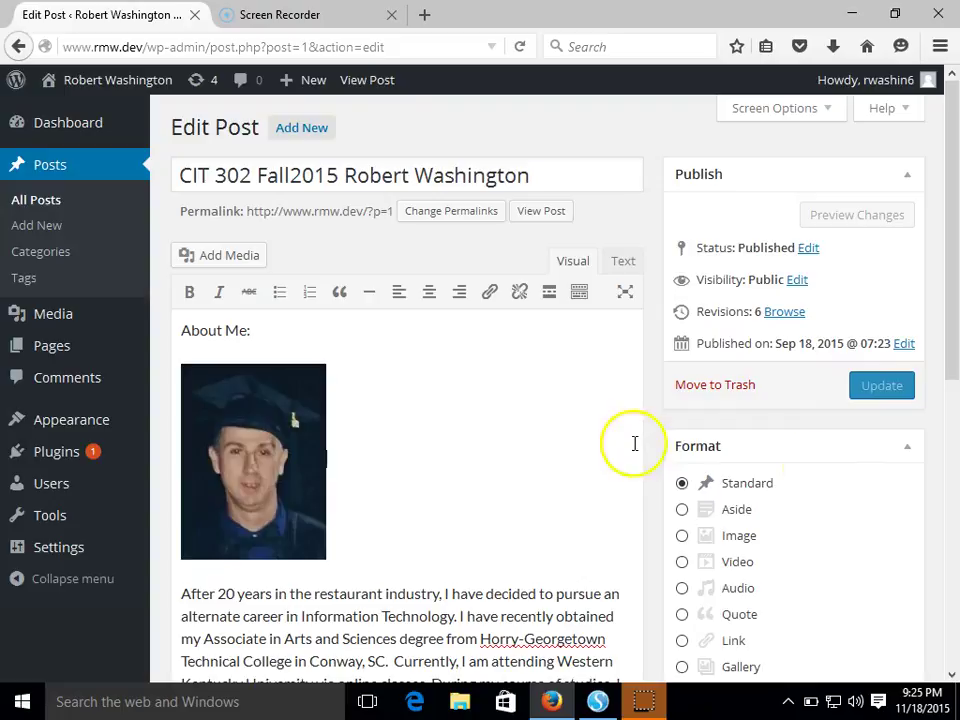
left_click(895, 400)
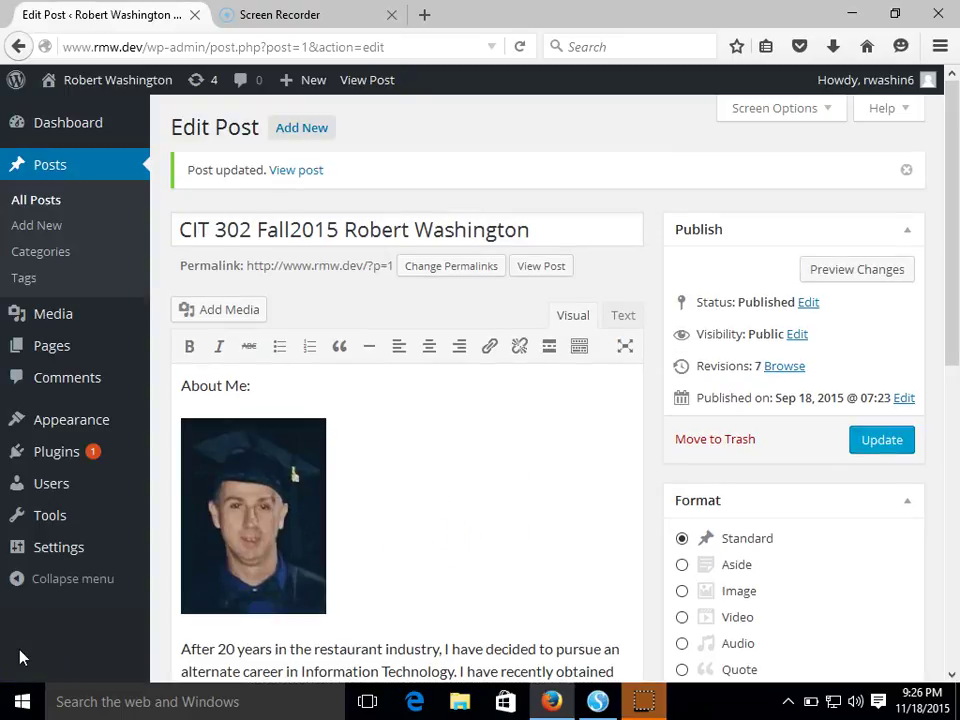
left_click(63, 303)
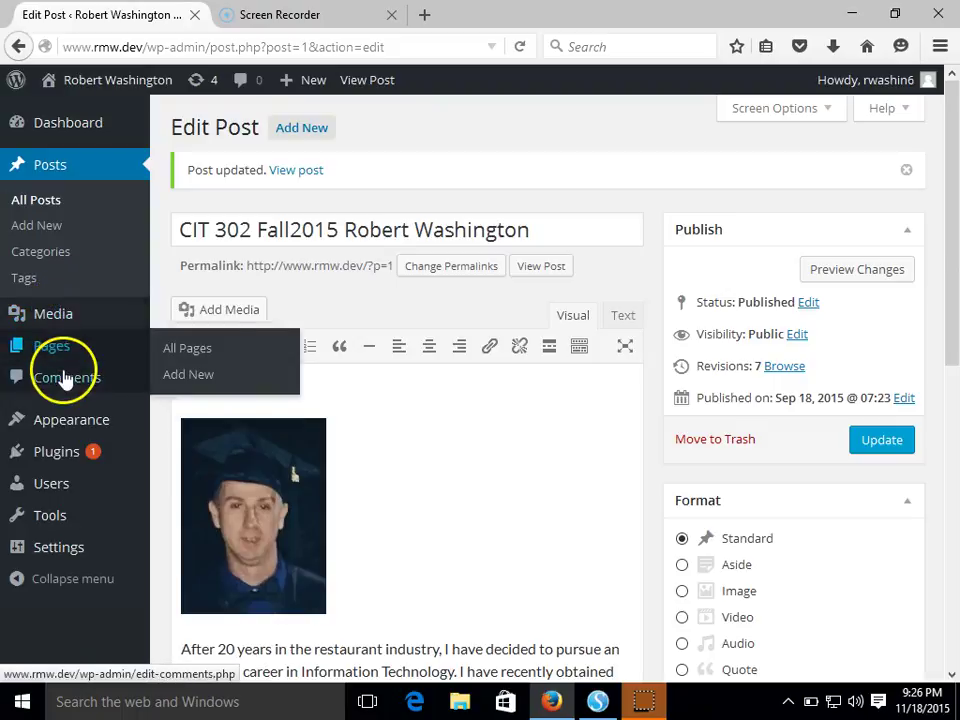
mouse_move(52, 314)
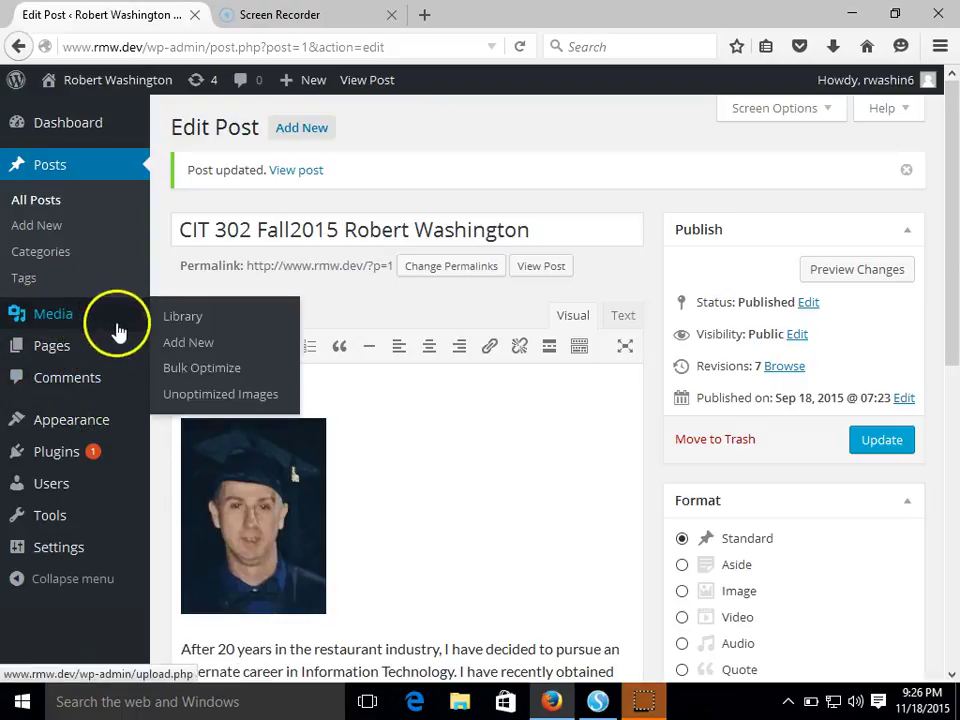
Start a Bulk Optimize run on the media library images
left_click(193, 375)
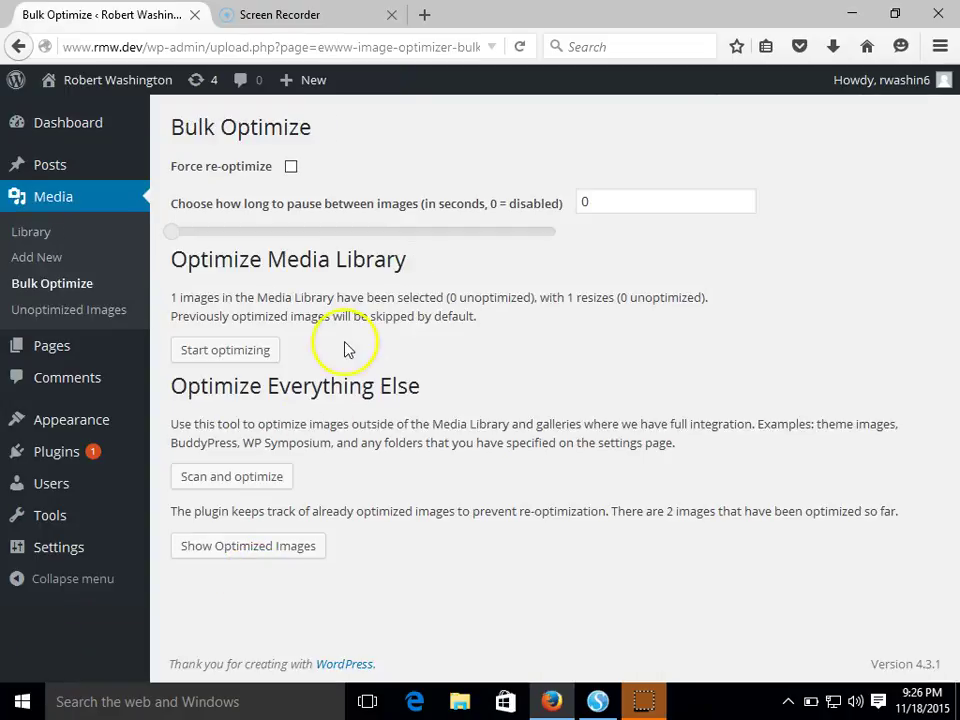
left_click(258, 358)
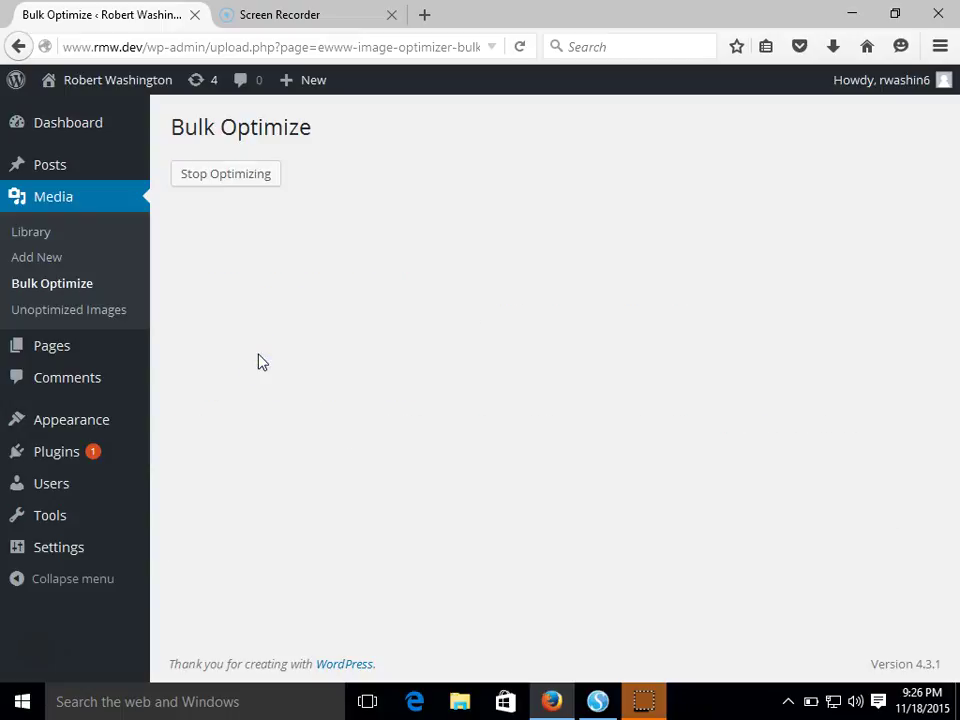